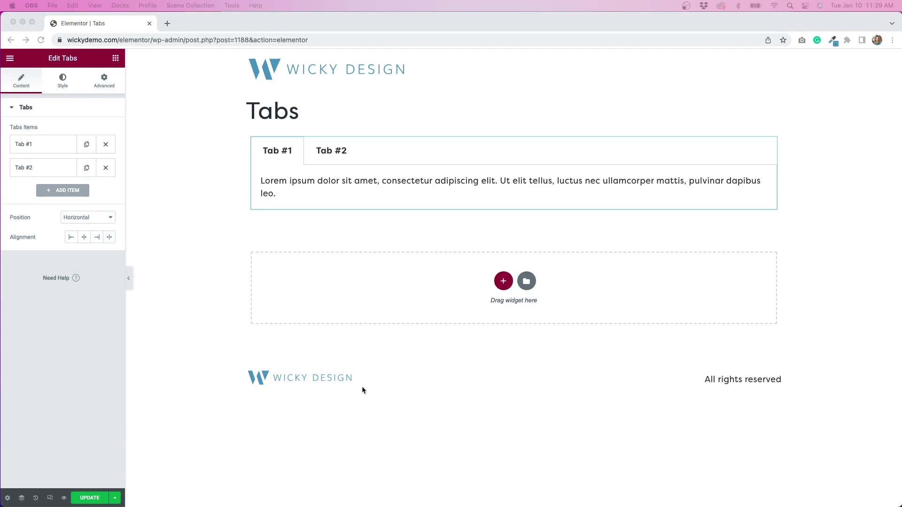
- Show Tab #2's content in the newly placed Tabs widget
left_click(333, 154)
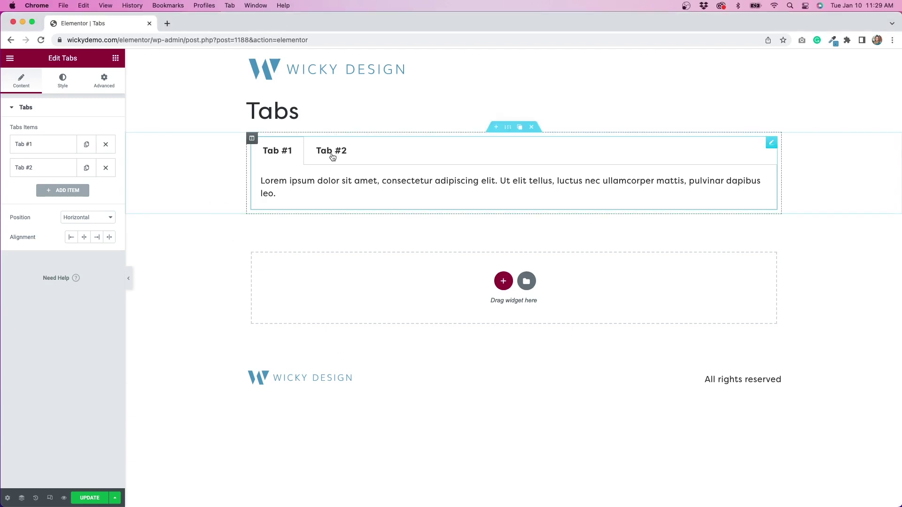
- Insert the salon photo from the media library into Tab #1's content
left_click(284, 154)
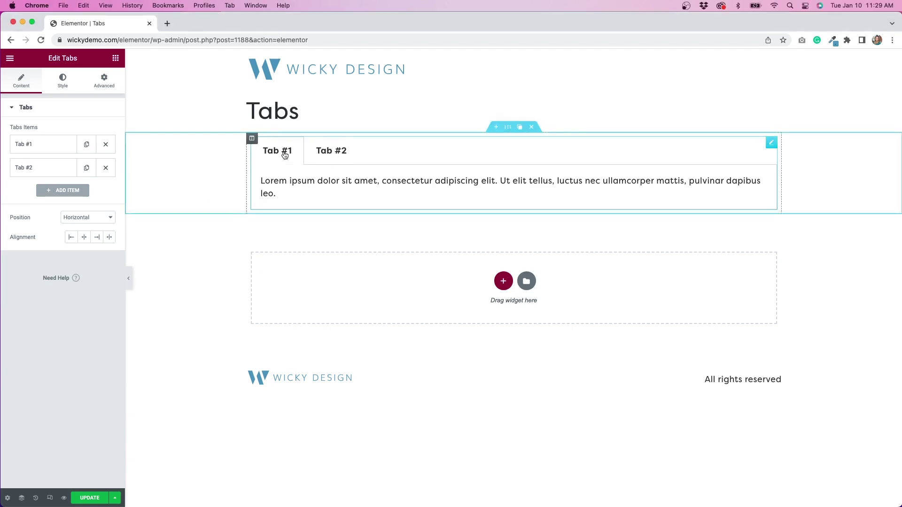
left_click(41, 150)
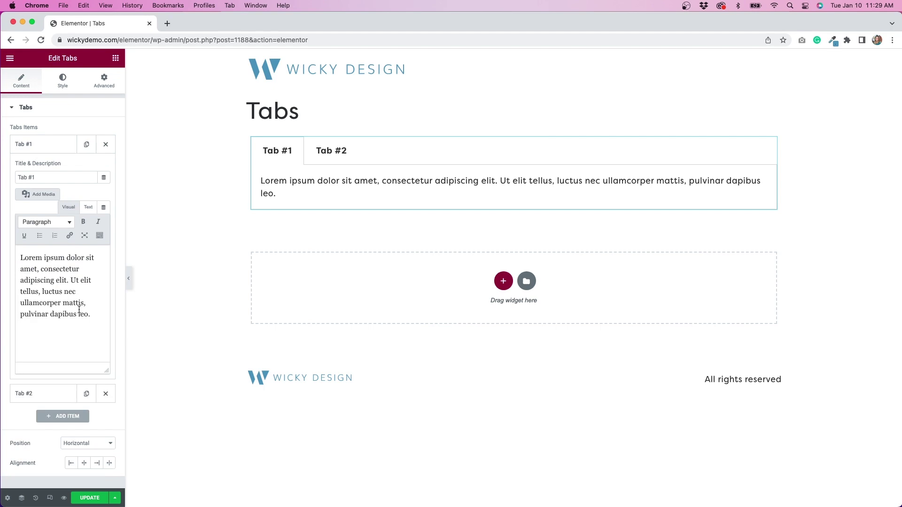
left_click(39, 195)
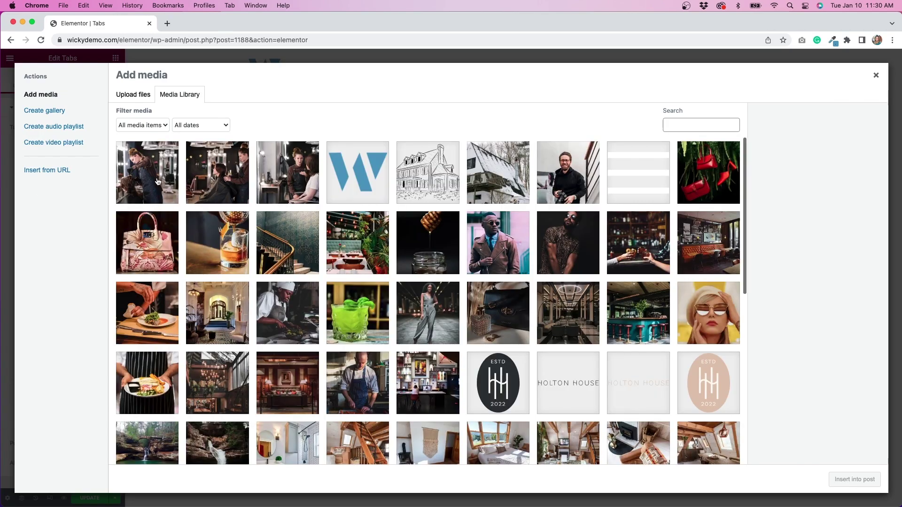
left_click(157, 182)
left_click(848, 479)
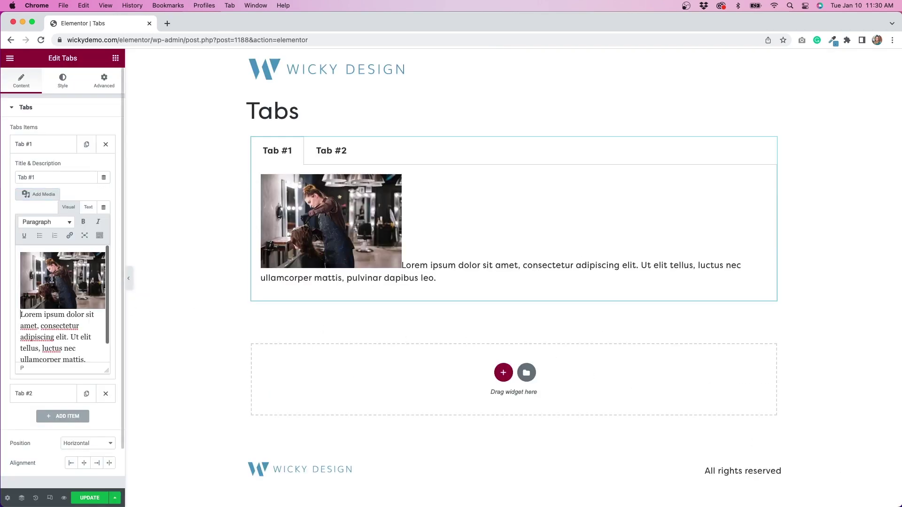
- Align the salon photo left beside the lorem ipsum text, then begin a new saved template
left_click(52, 281)
left_click(24, 257)
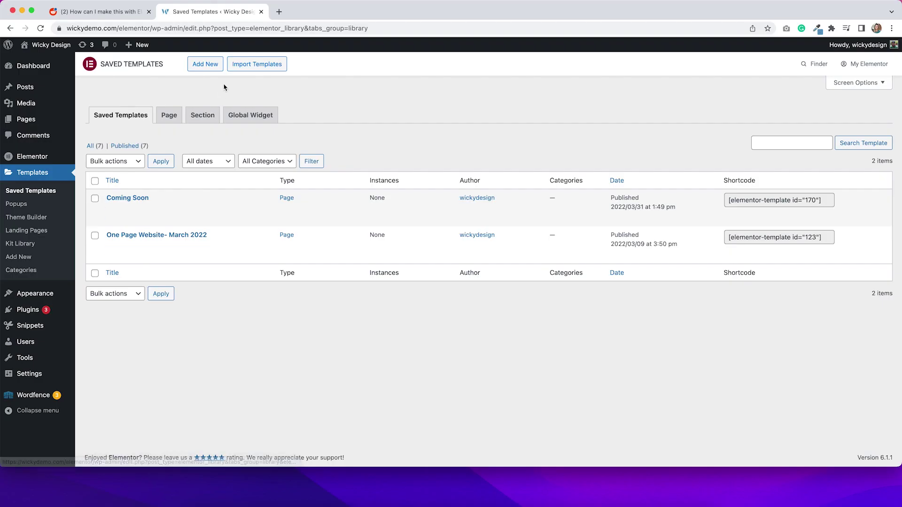
left_click(207, 64)
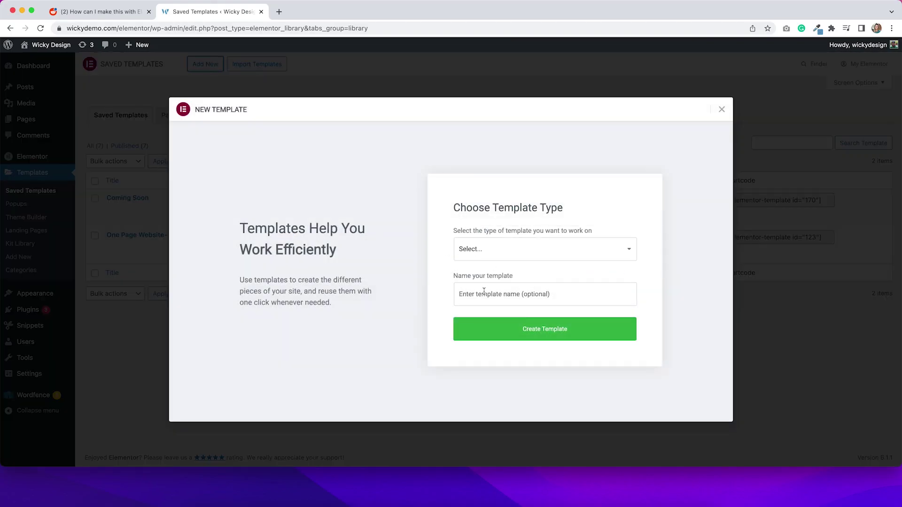
- Choose Section as the template type, name it tab1, and create it
left_click(496, 254)
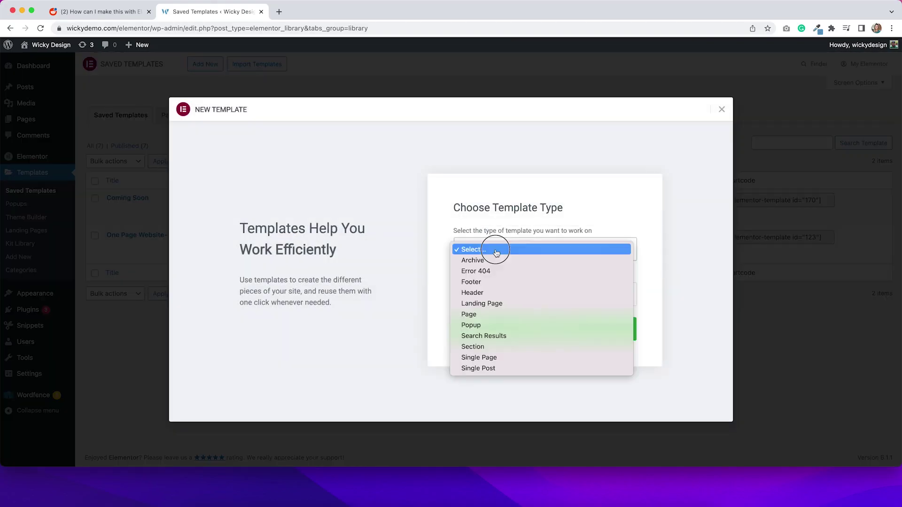
left_click(505, 348)
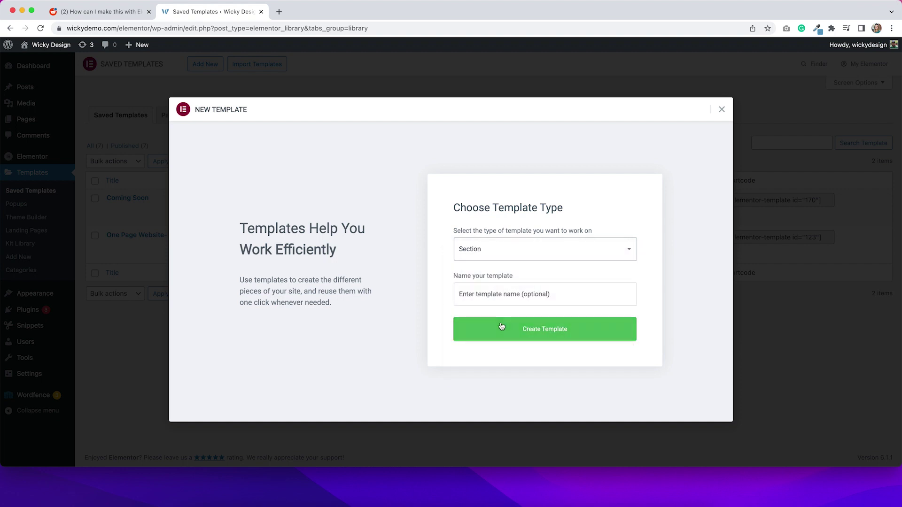
left_click(488, 295)
type("ta")
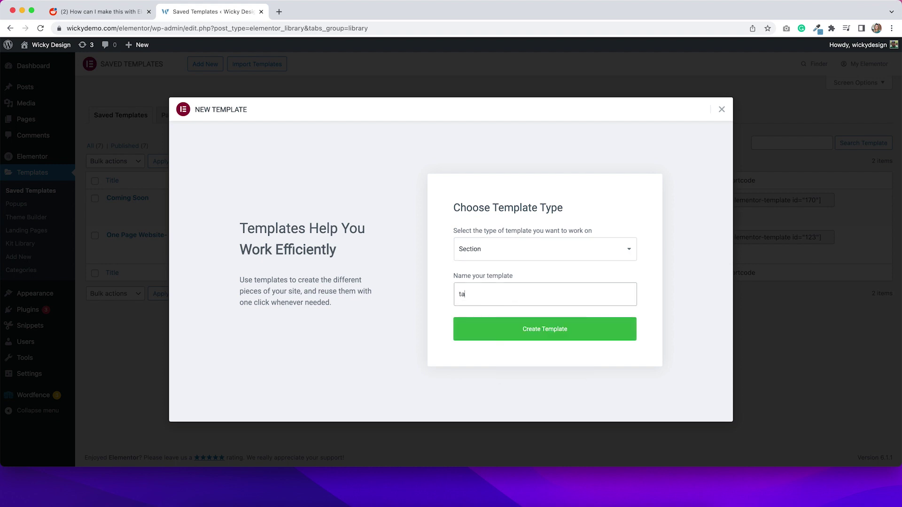
type("b")
type("1")
key("Return")
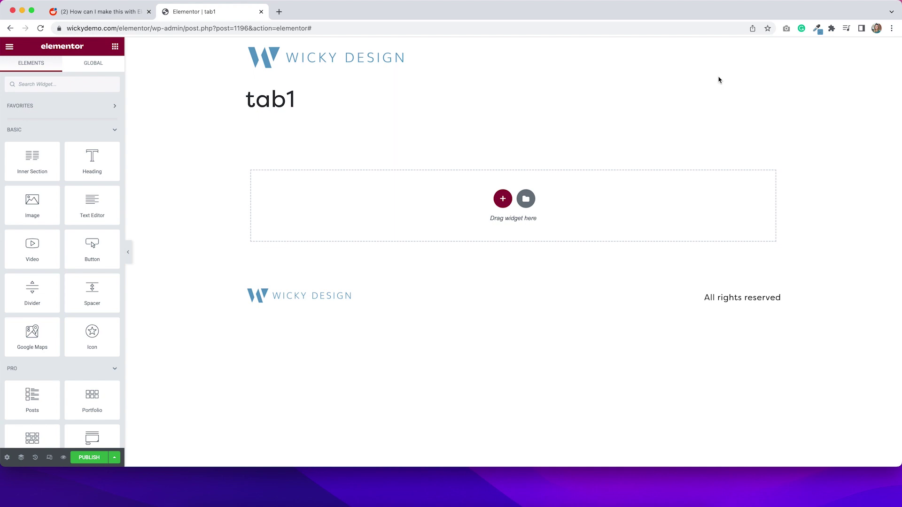
- Check the reference Reddit post, then return to tab1 and start adding a section
left_click(96, 11)
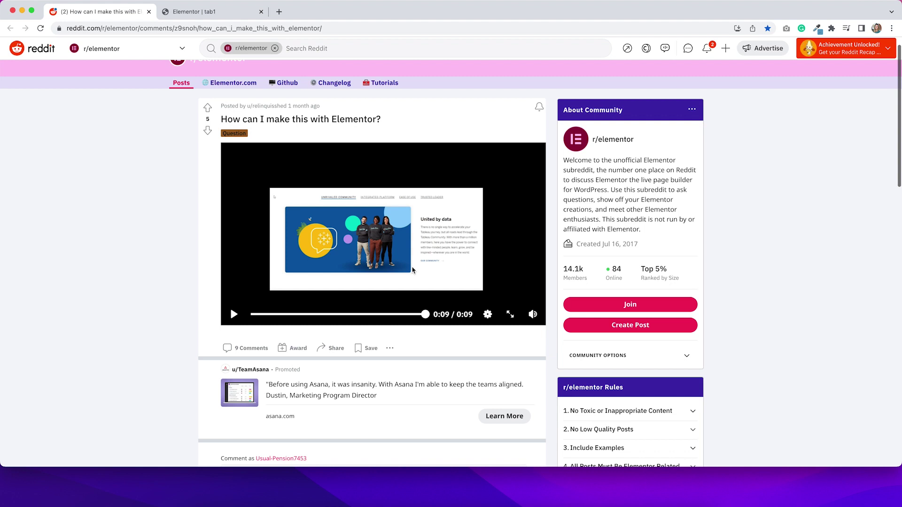
left_click(213, 12)
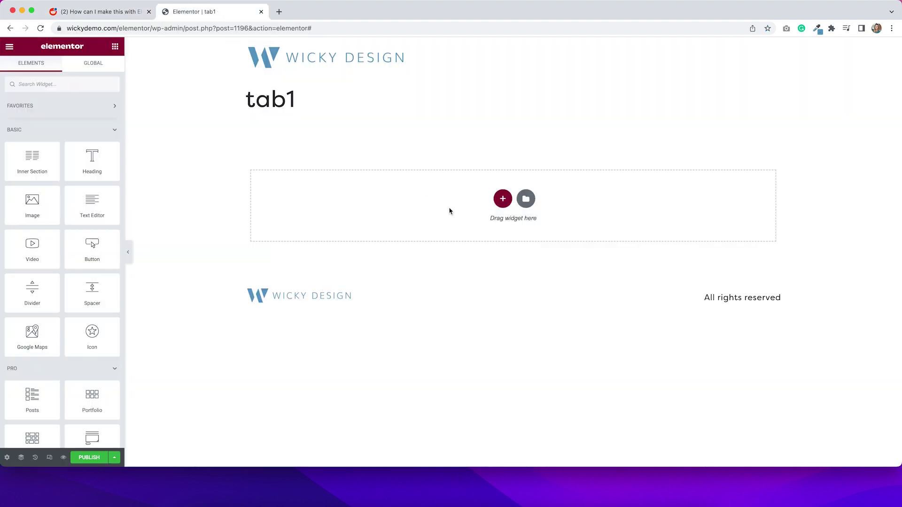
left_click(498, 201)
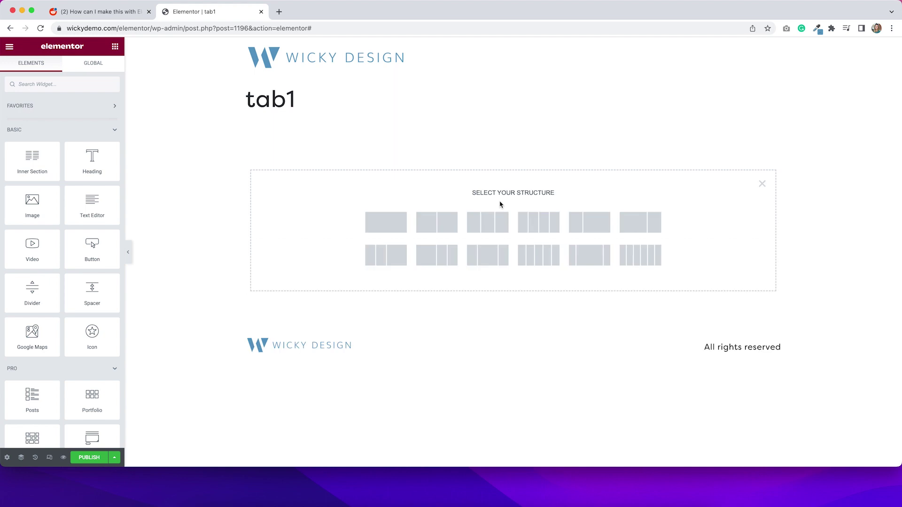
- Build a 2/3 + 1/3 section with pic3.jpg in the left column and a Heading on the right
left_click(628, 232)
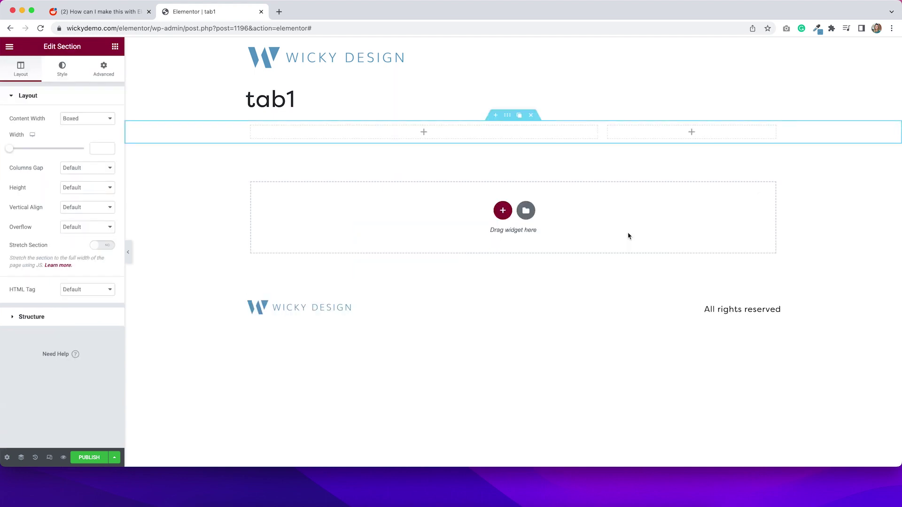
left_click(496, 132)
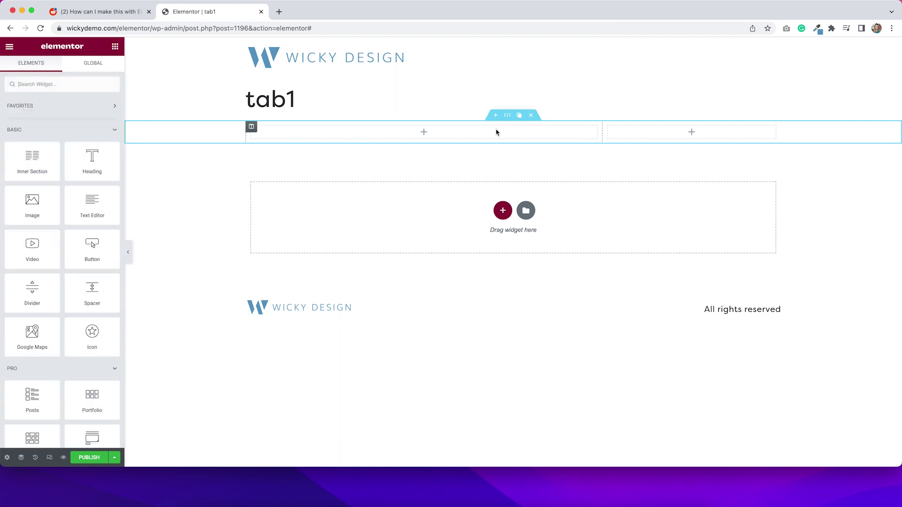
left_click_drag(36, 208, 342, 137)
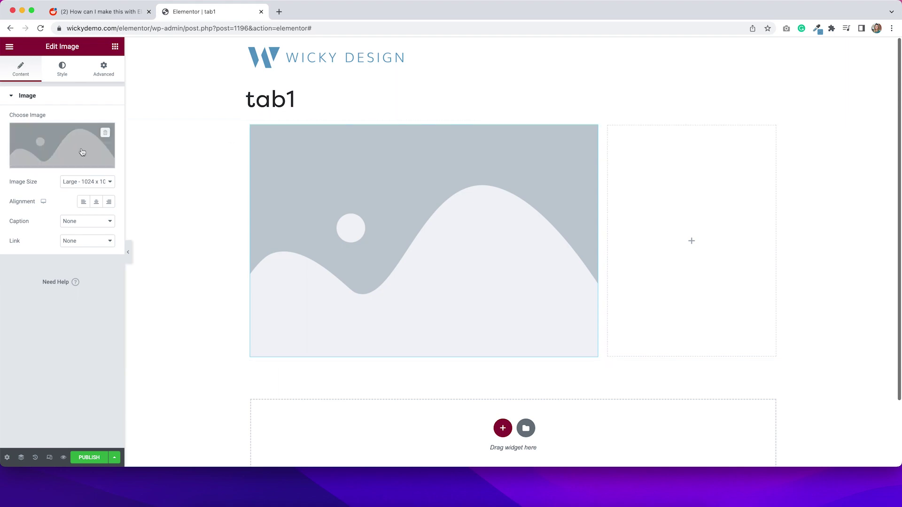
left_click(65, 138)
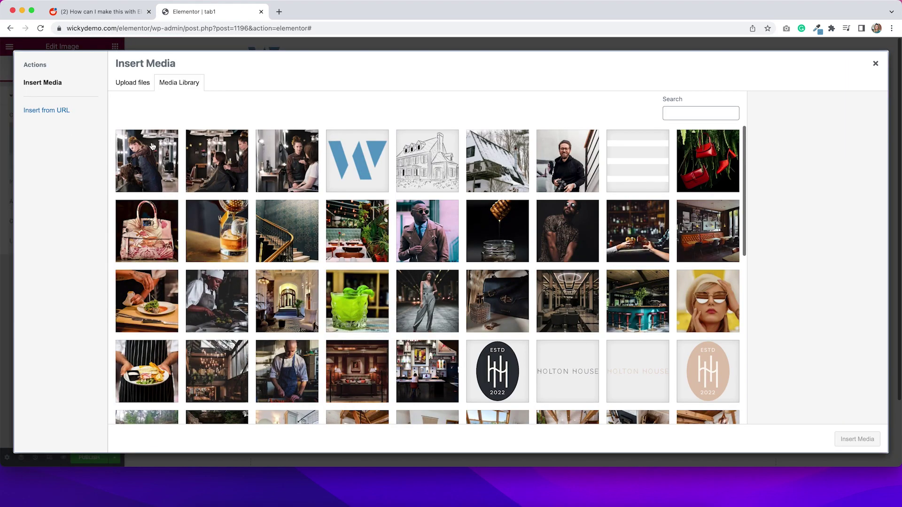
left_click(152, 146)
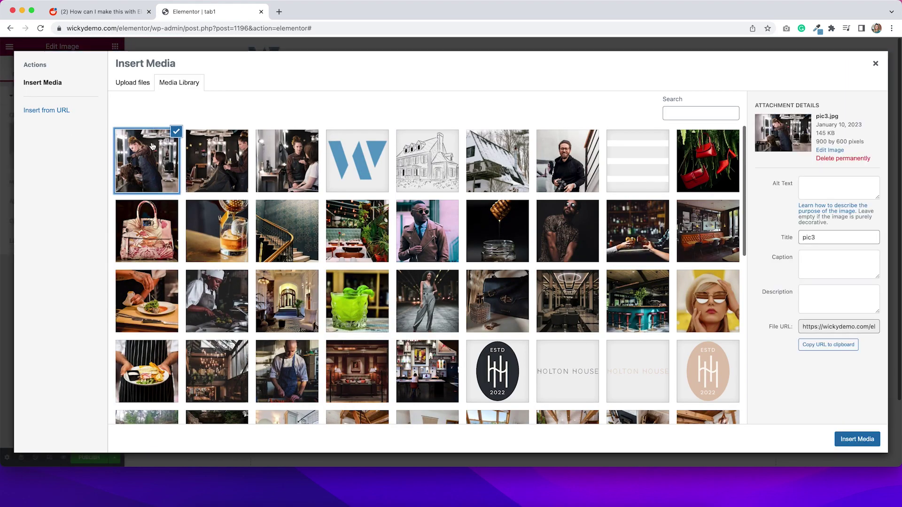
left_click(861, 441)
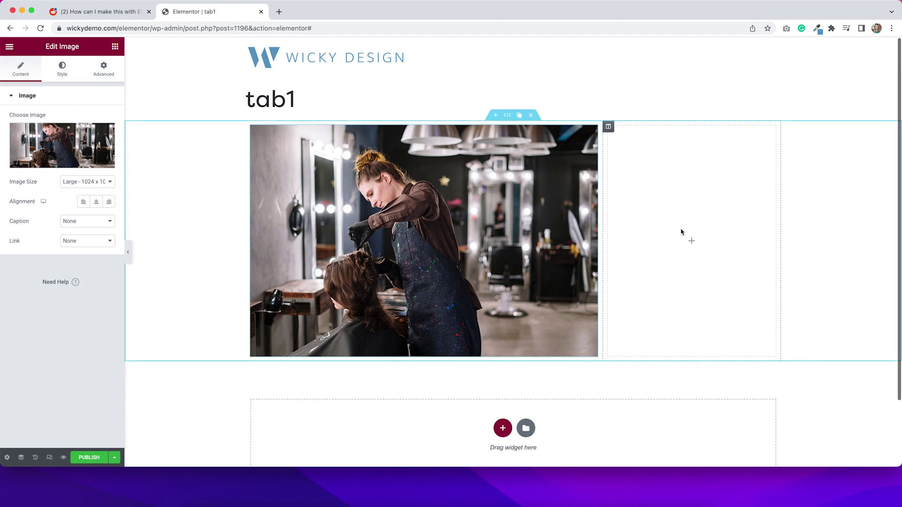
left_click(645, 228)
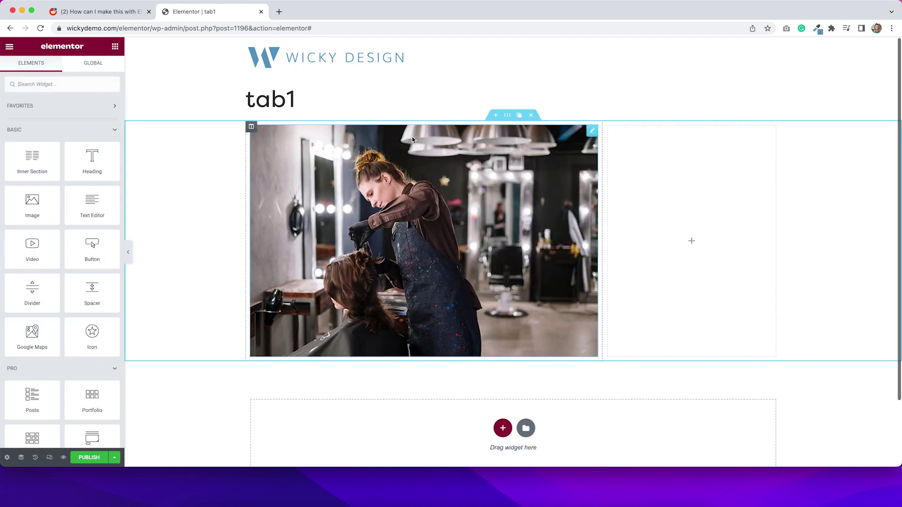
left_click_drag(97, 159, 670, 200)
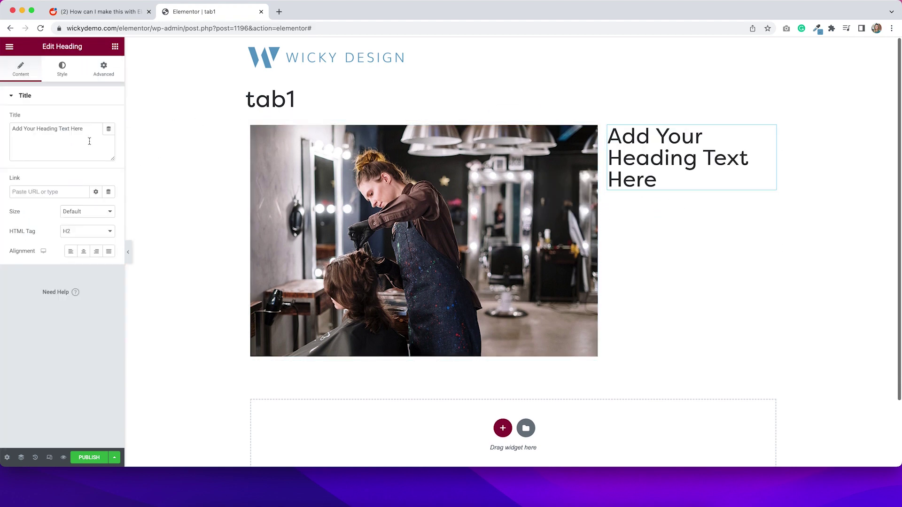
- Retitle the placeholder heading to 'Hair Services'
left_click_drag(84, 132, 2, 128)
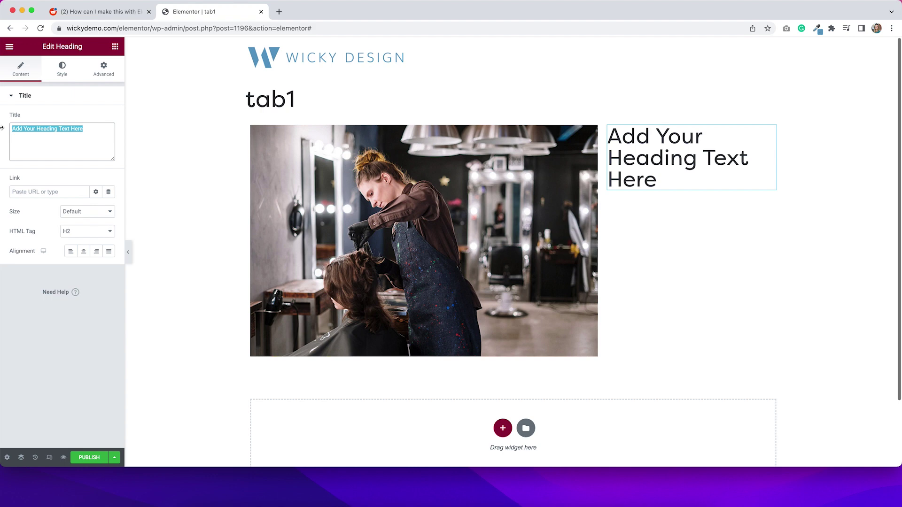
type("Hai")
type("ervices")
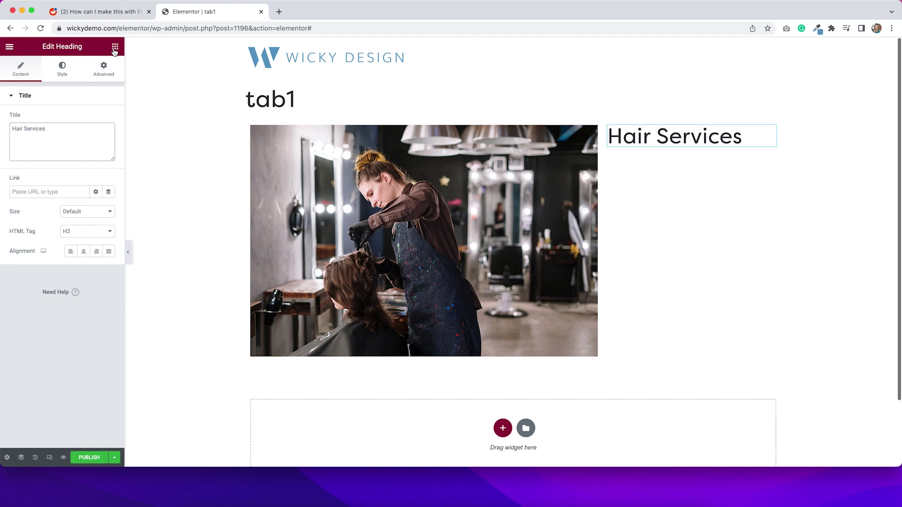
- Add a Text Editor block and a Button beneath the Hair Services heading
left_click(115, 46)
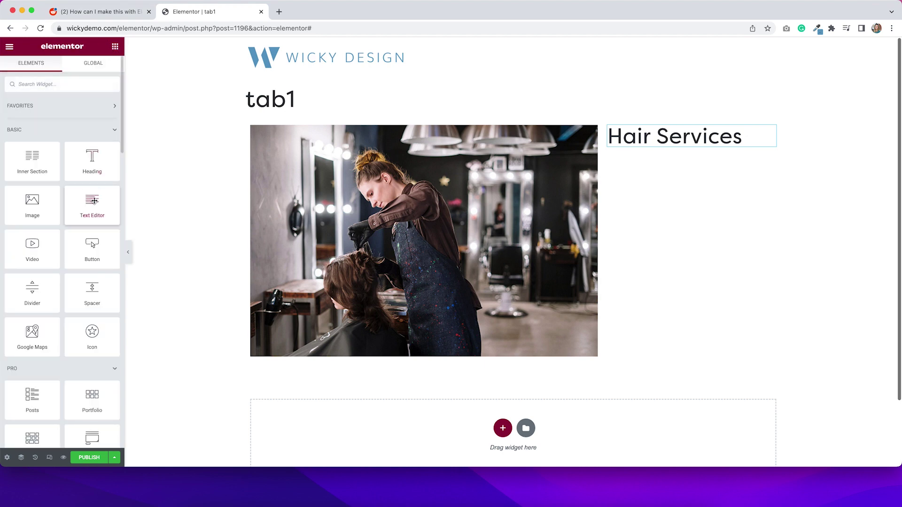
left_click_drag(93, 201, 670, 142)
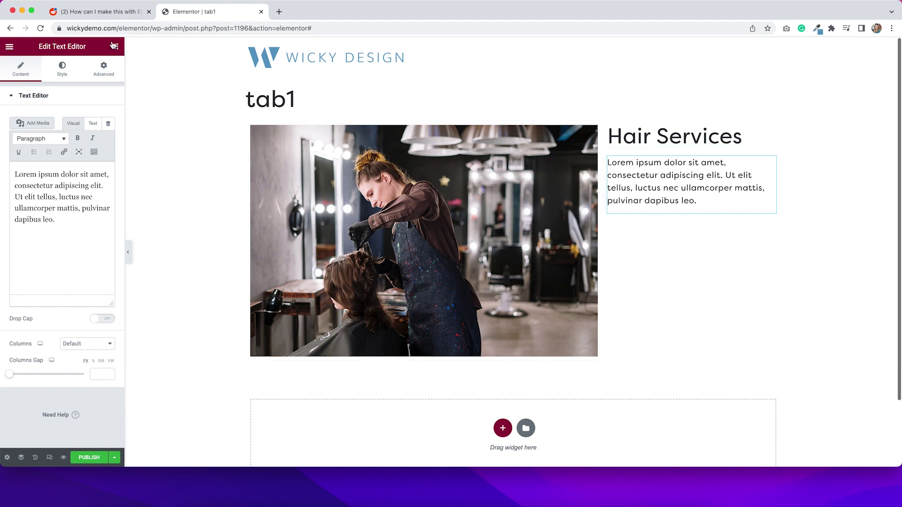
left_click(114, 46)
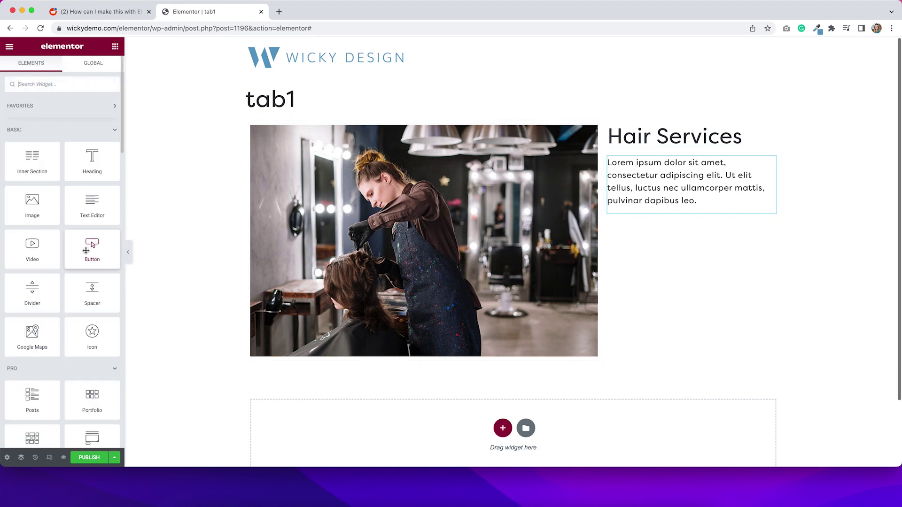
left_click_drag(86, 250, 667, 213)
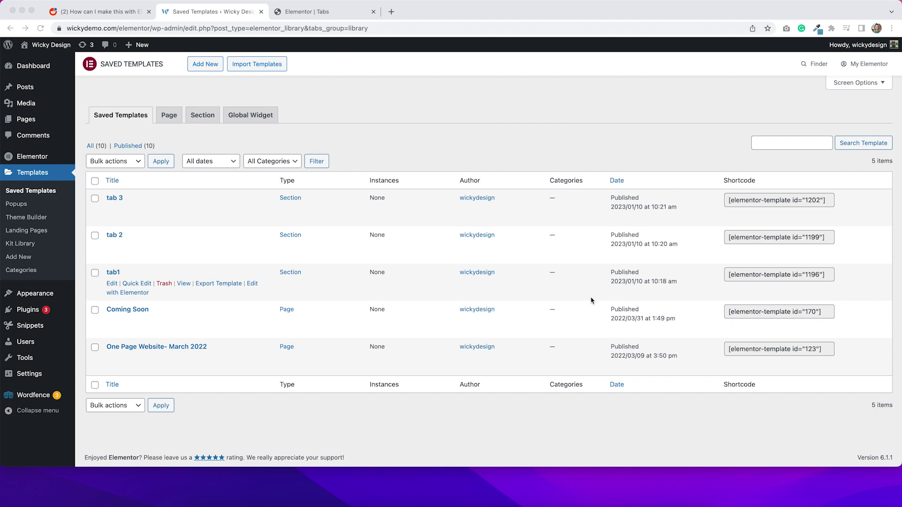
- Select tab1's shortcode [elementor-template id="1196"] on the Saved Templates page to copy it
left_click(830, 276)
key("super+c")
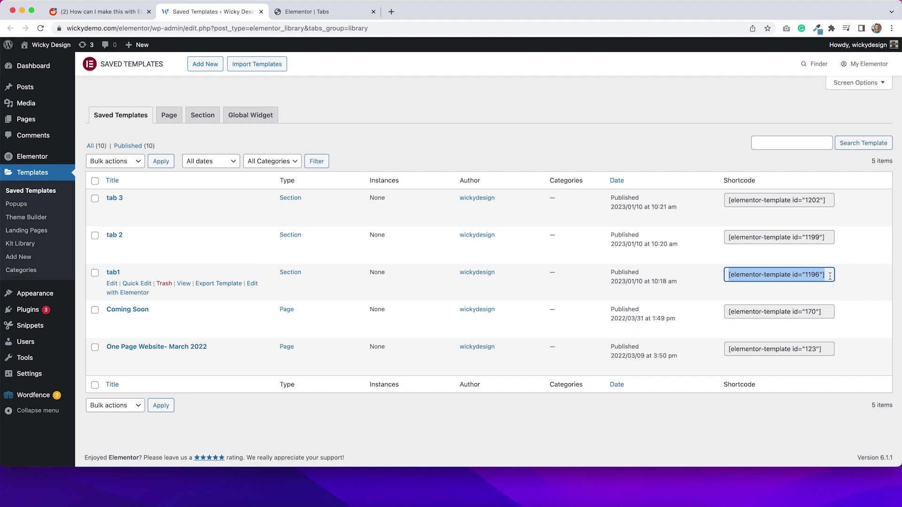
- Replace Tab #1's placeholder text with the pasted tab1 template shortcode
left_click(341, 12)
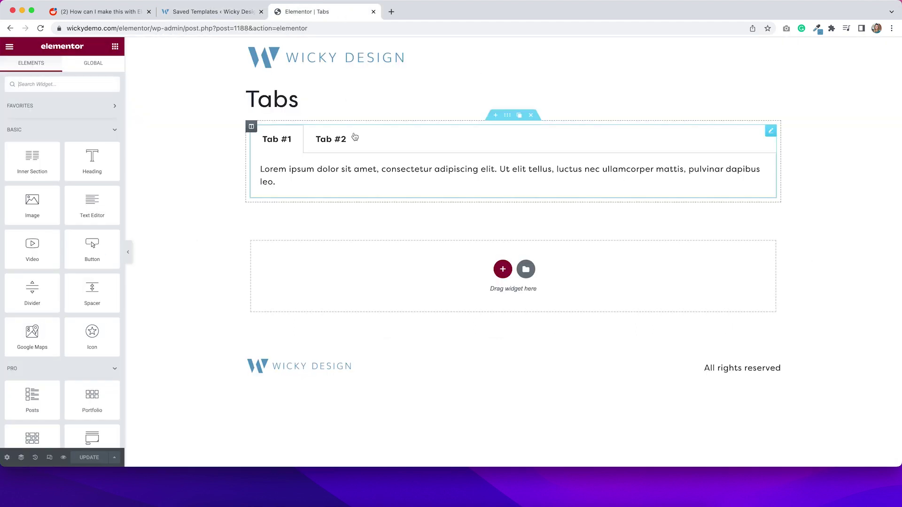
left_click(355, 172)
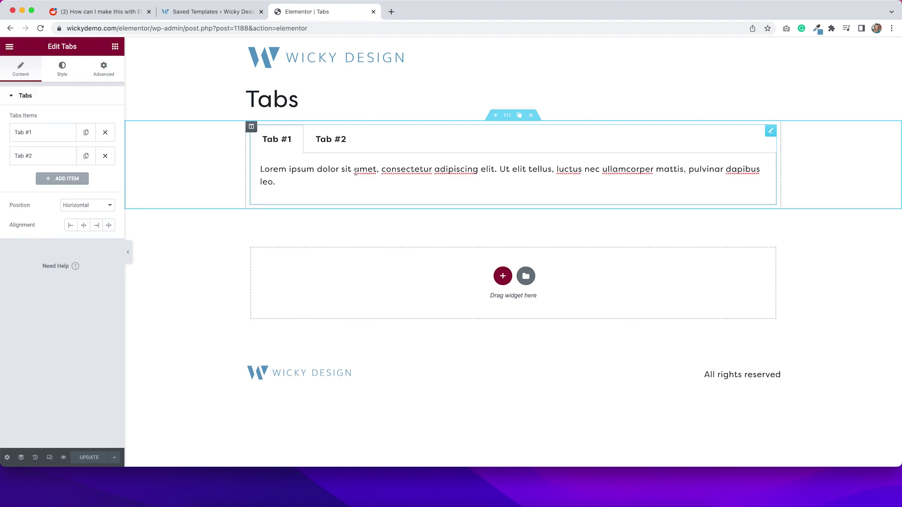
left_click(53, 132)
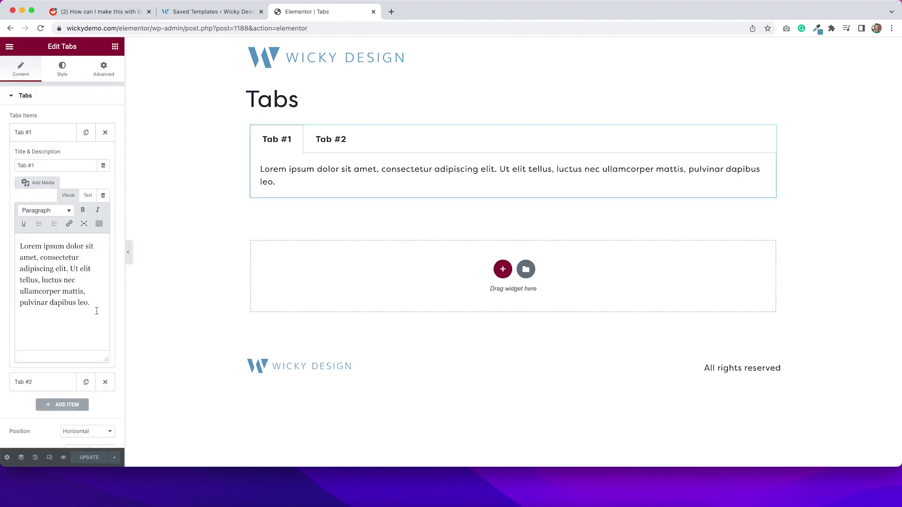
left_click_drag(96, 310, 4, 238)
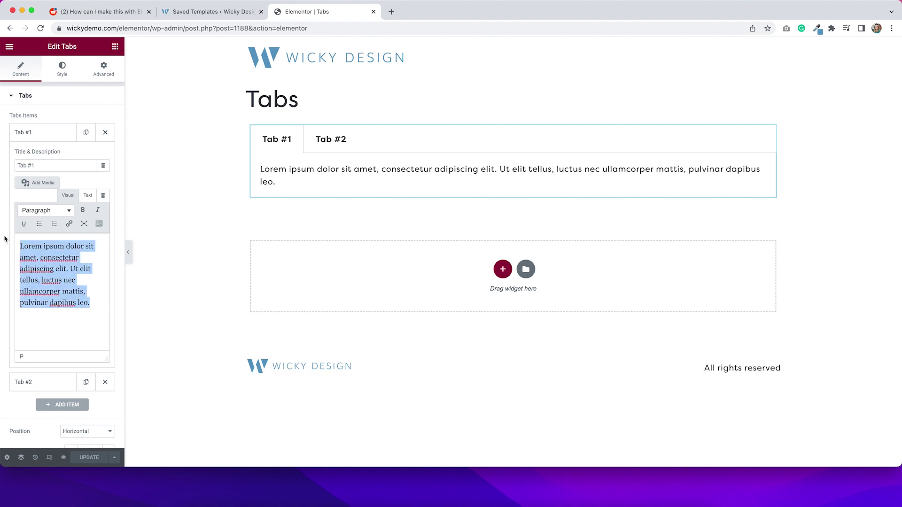
key("BackSpace")
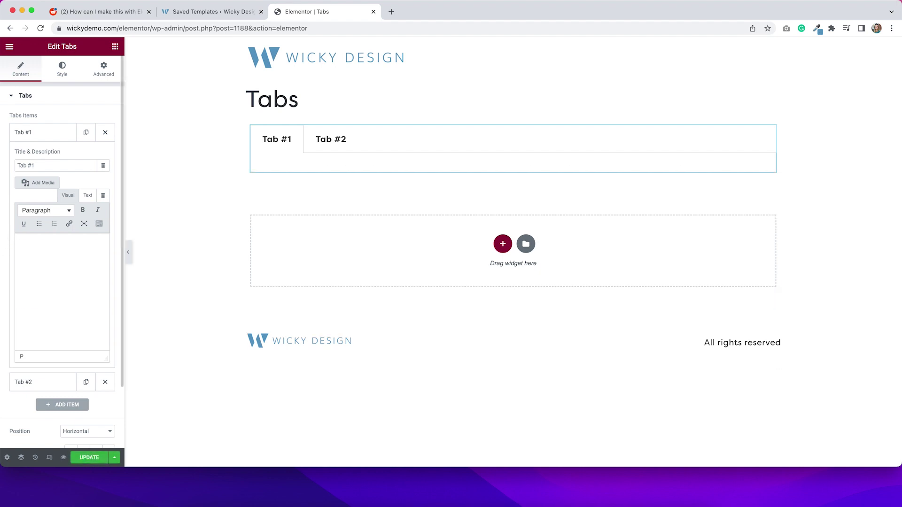
key("super+v")
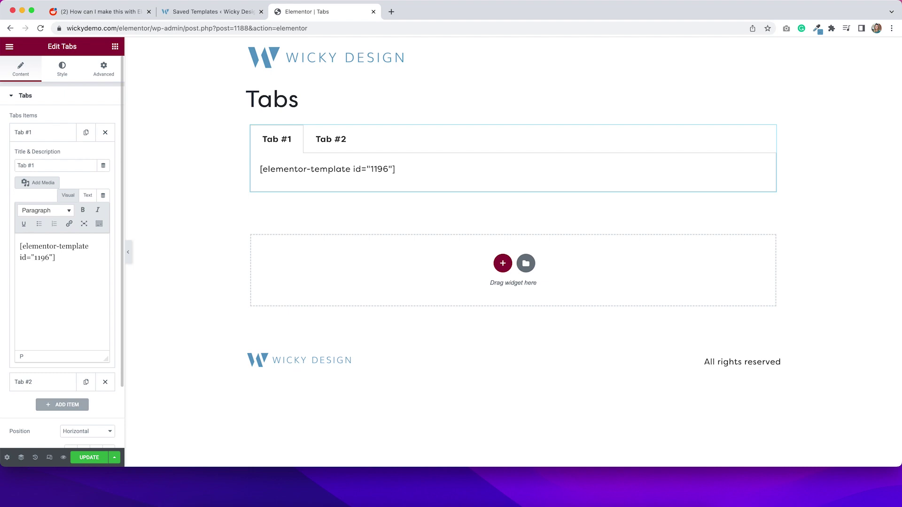
- Rename Tab #1 to 'Hair' and update the page
left_click_drag(36, 165, 12, 163)
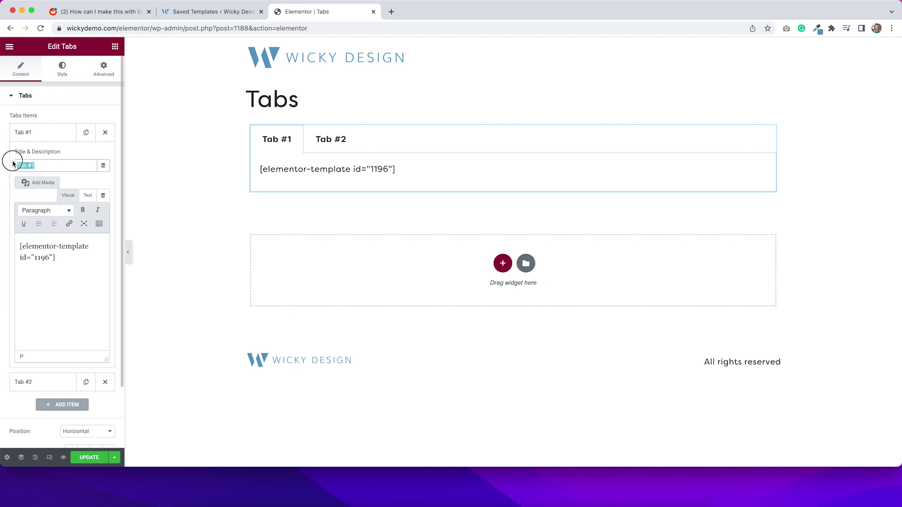
type("Hair")
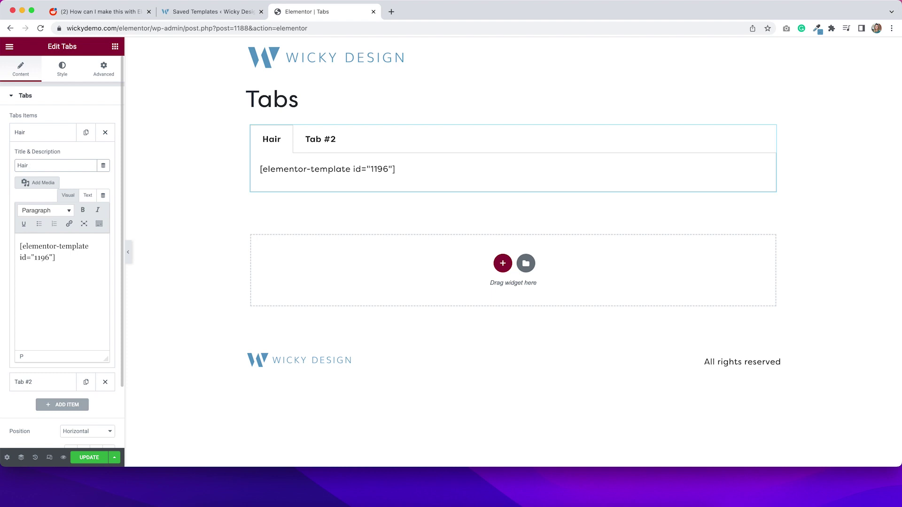
left_click(99, 458)
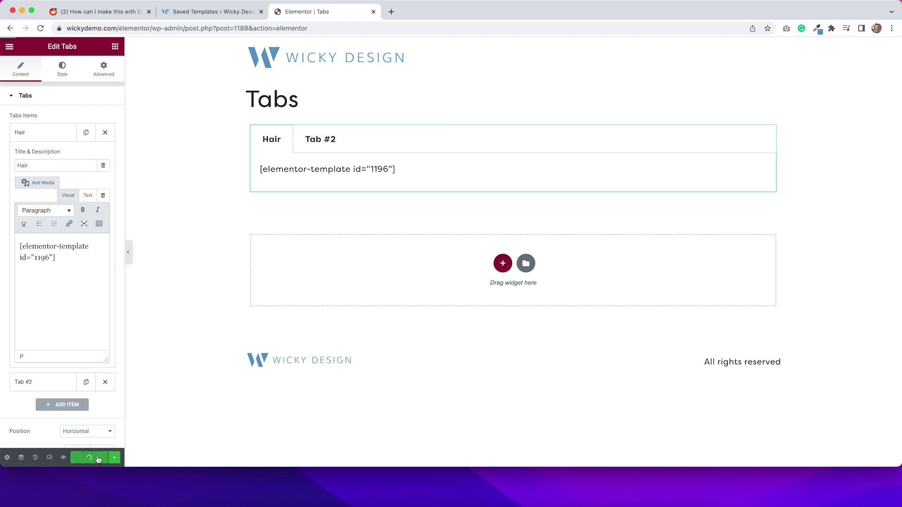
- Preview the Tabs page and cycle through the Hair, Color and Bridal tabs twice
left_click(65, 457)
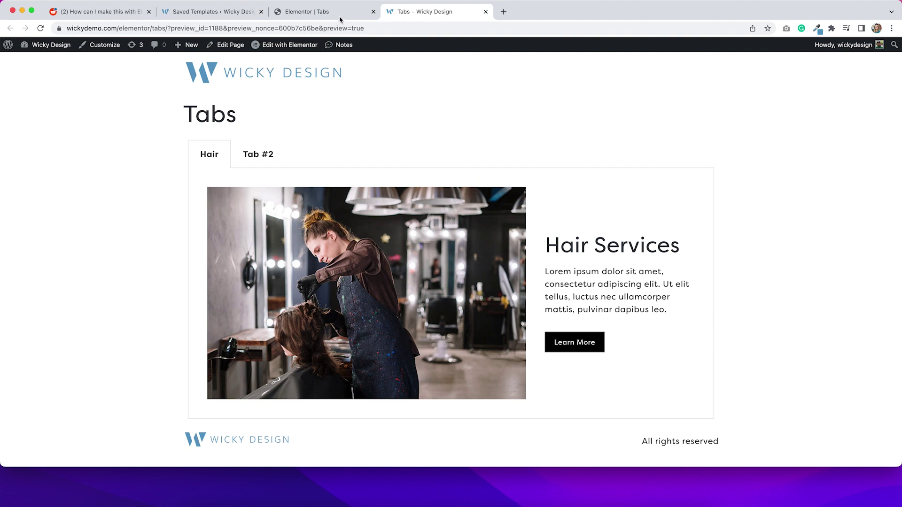
left_click(256, 159)
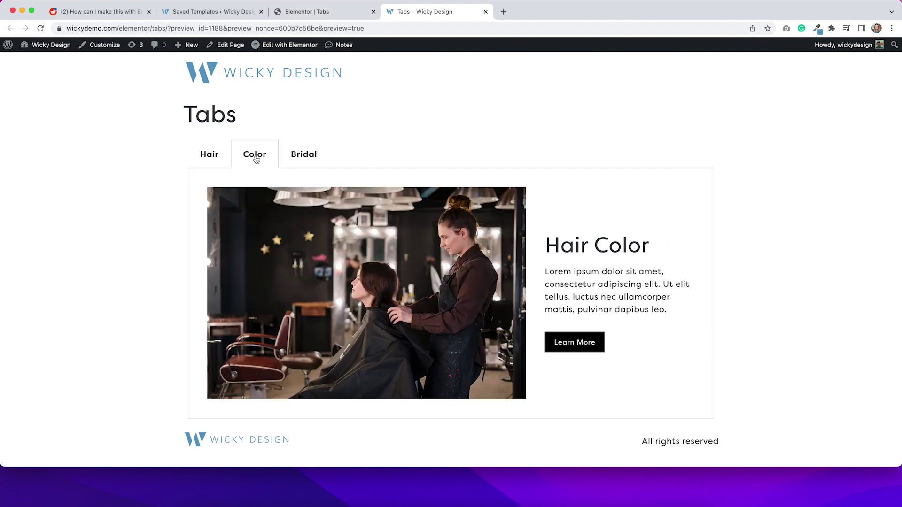
left_click(306, 162)
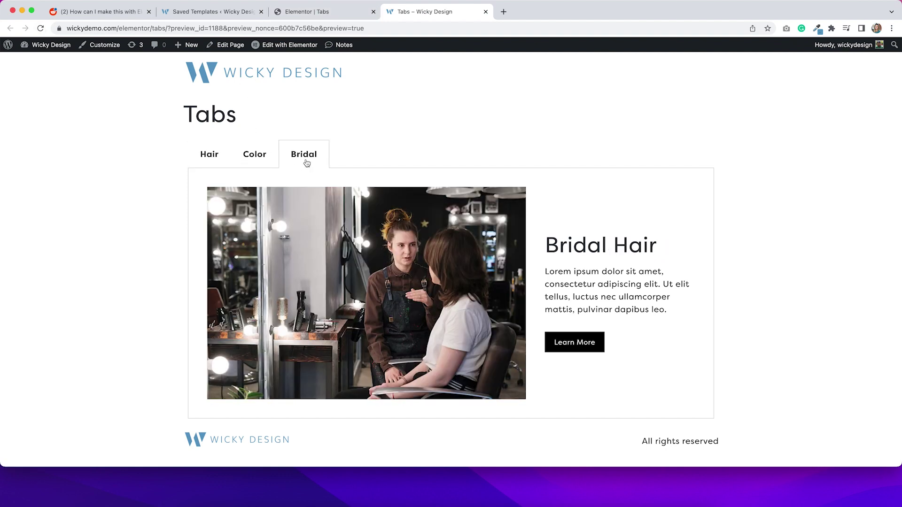
left_click(218, 156)
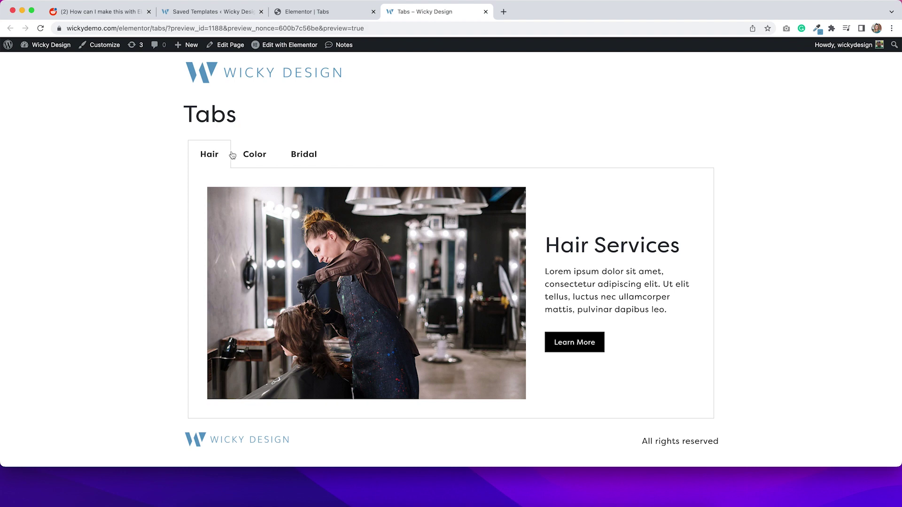
left_click(236, 154)
left_click(291, 152)
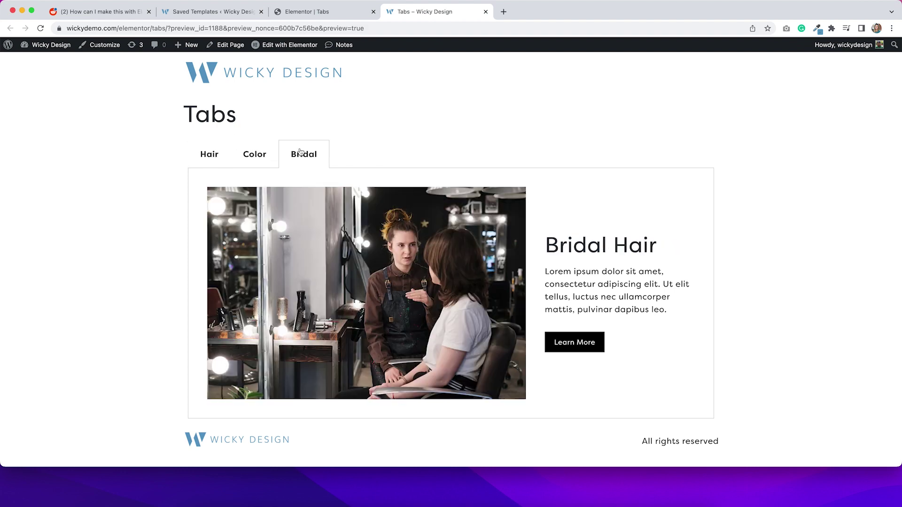
left_click(216, 151)
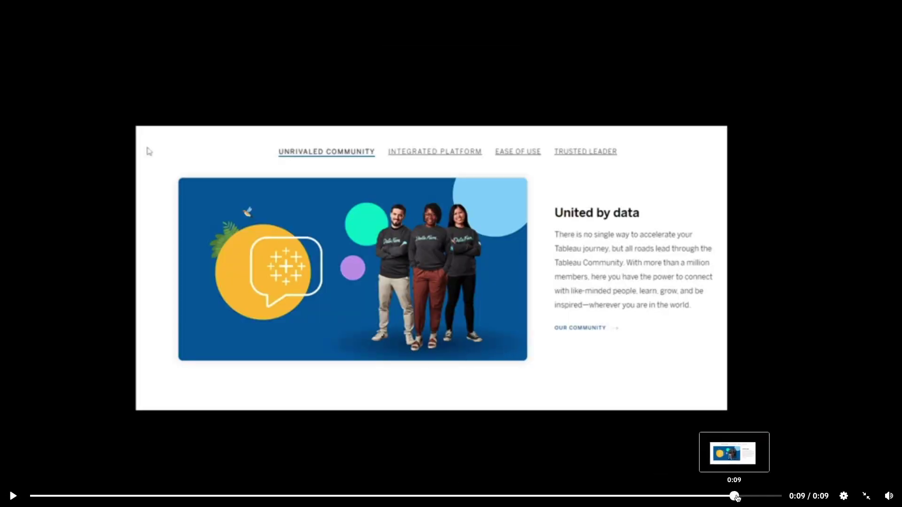
- Replay the reference clip from 0:00 to 0:07, then set the tabs' border width to 0
left_click(29, 496)
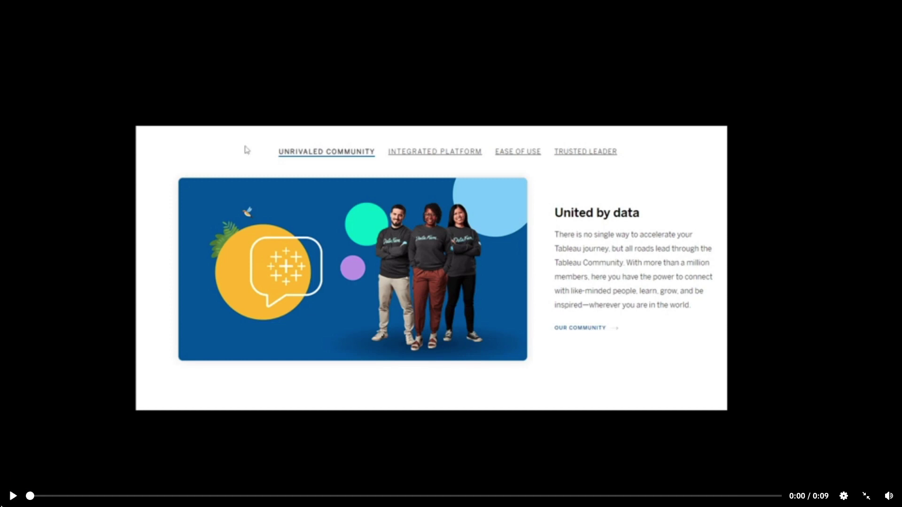
left_click(13, 496)
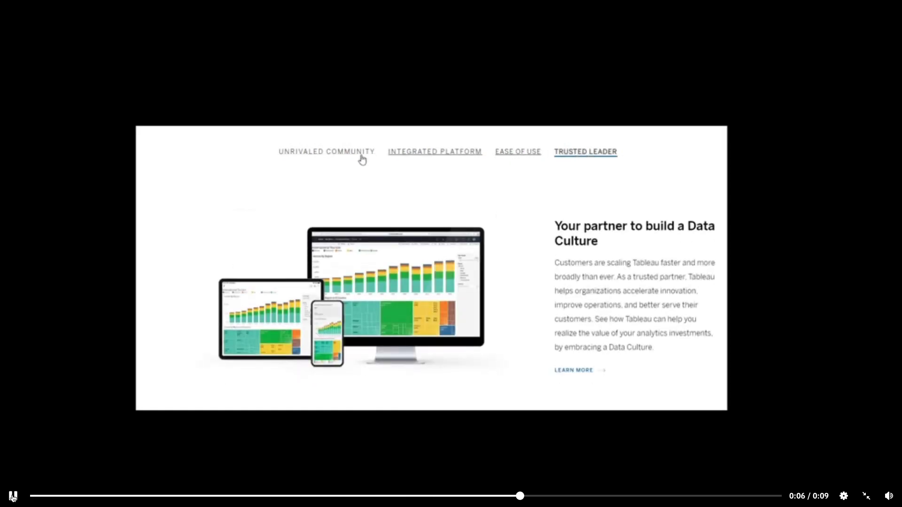
left_click(12, 496)
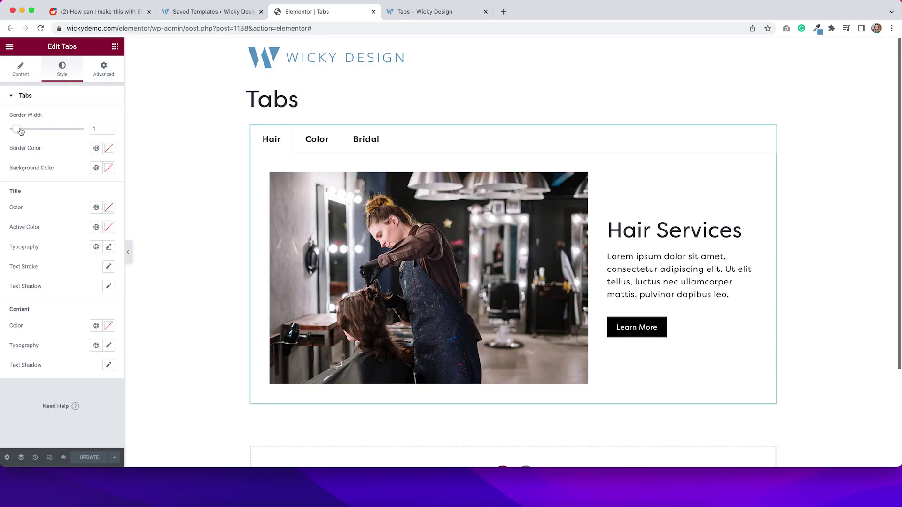
left_click_drag(15, 129, 11, 129)
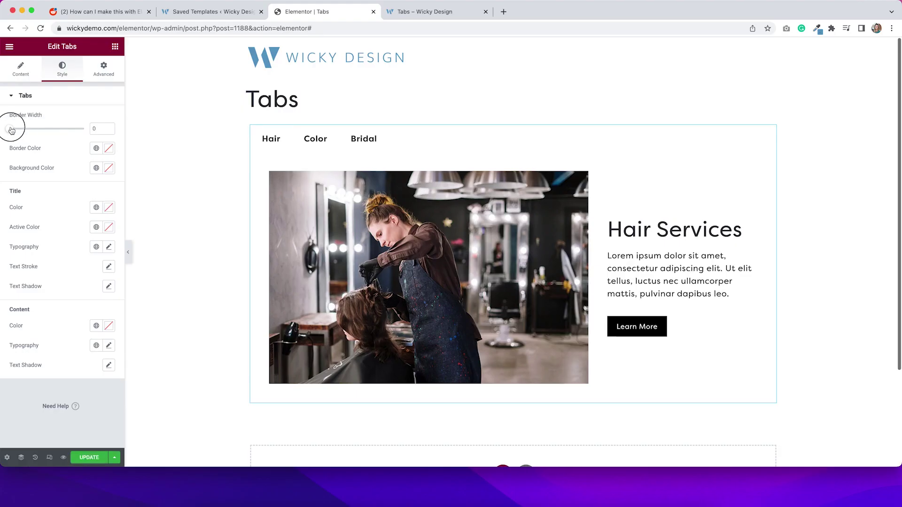